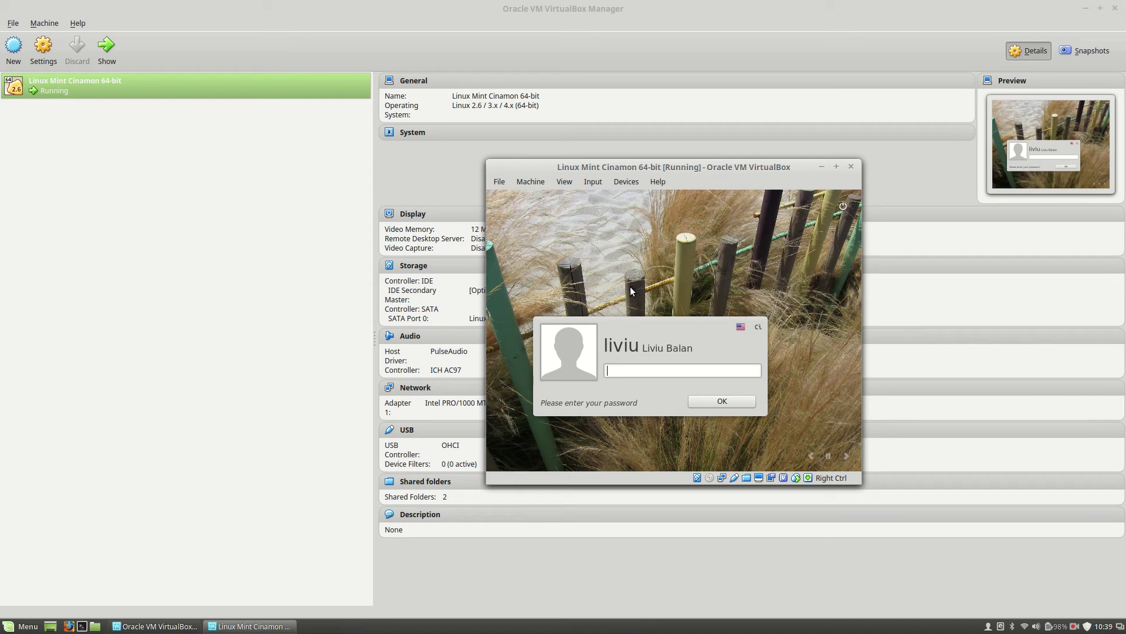
{"action": "type", "text": "********"}
Submit the Mint account password to log in to the guest desktop.
{"action": "key", "text": "Return"}
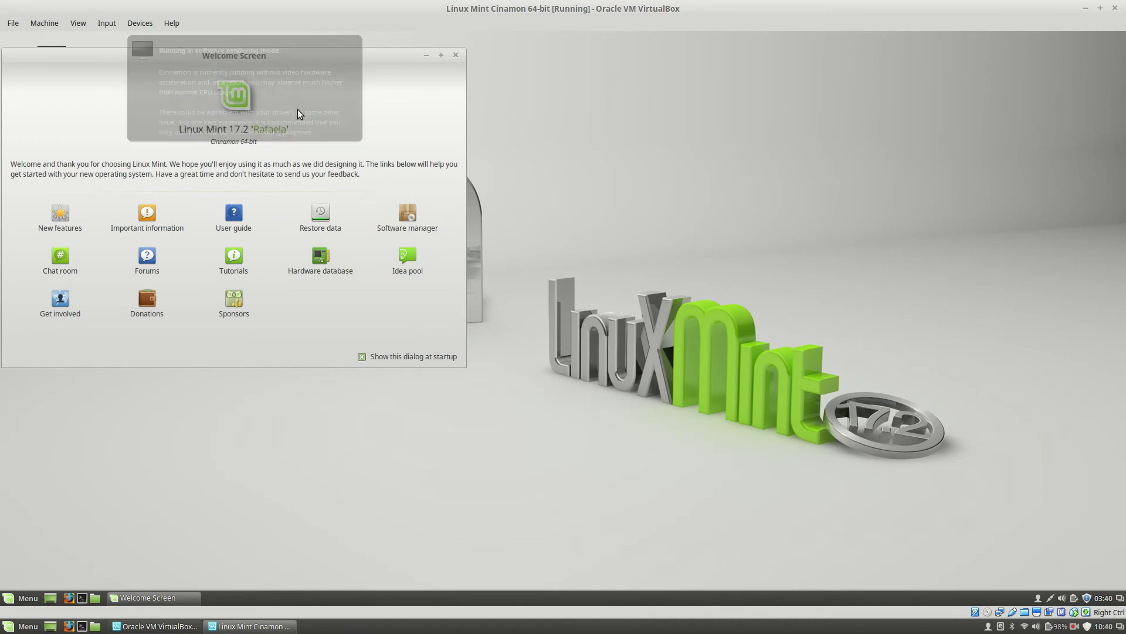
Dismiss the software-rendering notification on the Cinnamon desktop.
{"action": "left_click", "coordinate": [291, 96]}
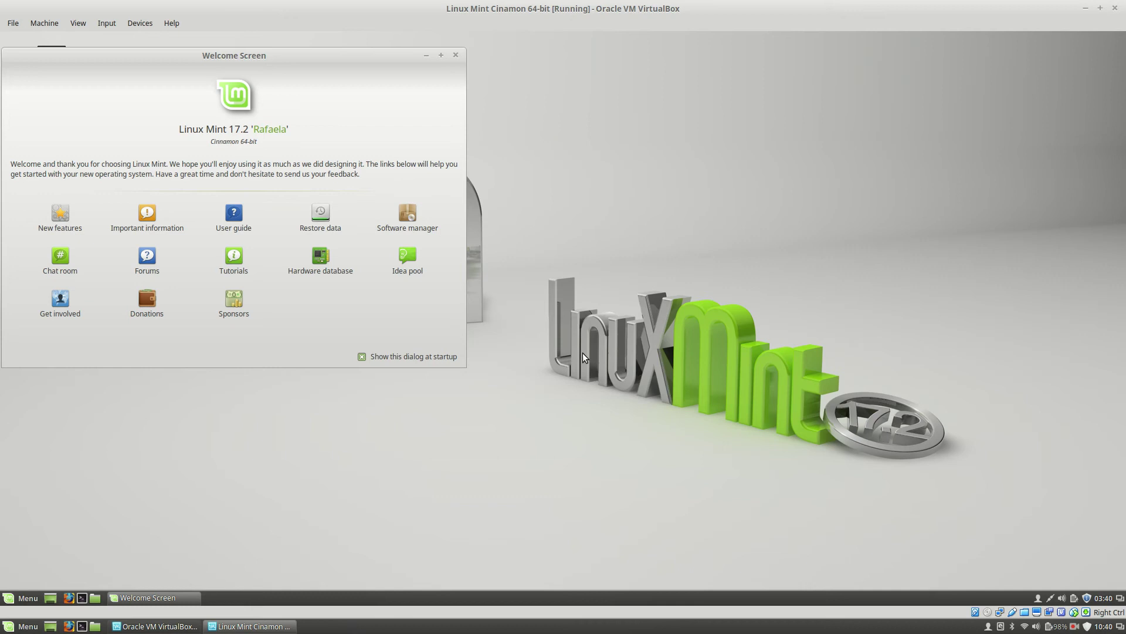
Close the Welcome Screen and bring up the Quit dialog, cancelling it once.
{"action": "left_click", "coordinate": [456, 56]}
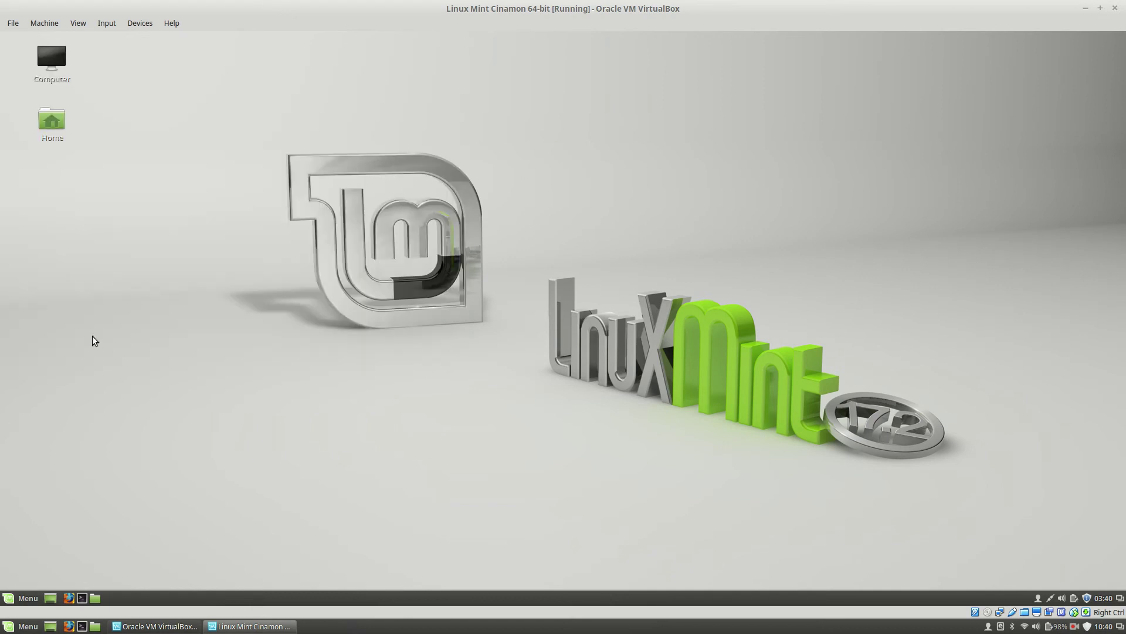
{"action": "left_click", "coordinate": [22, 602]}
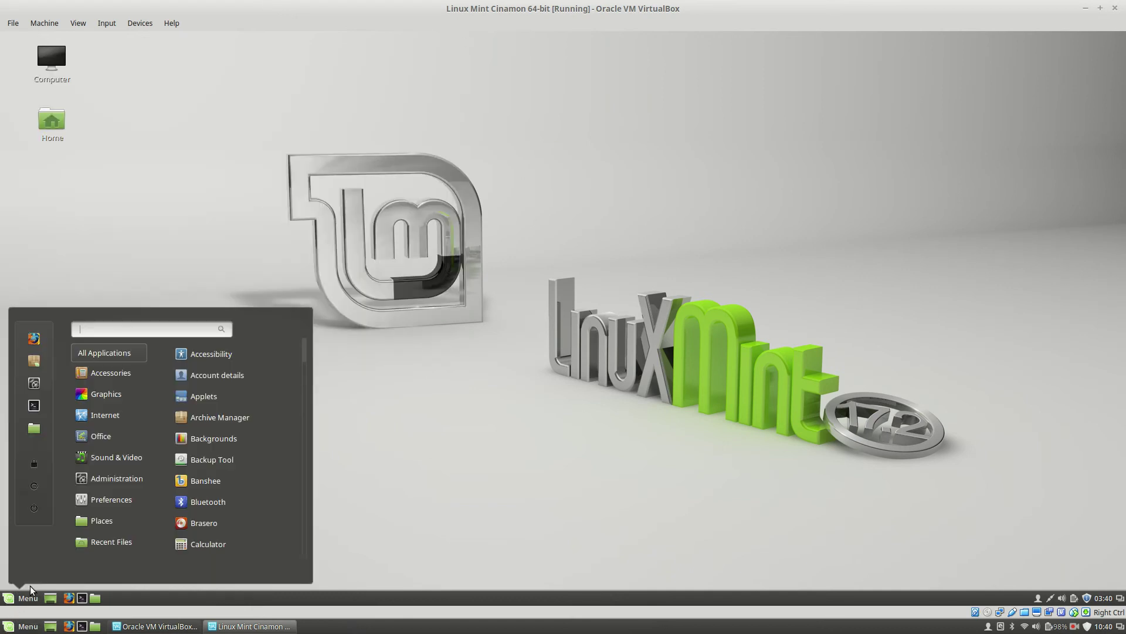
{"action": "left_click", "coordinate": [36, 511]}
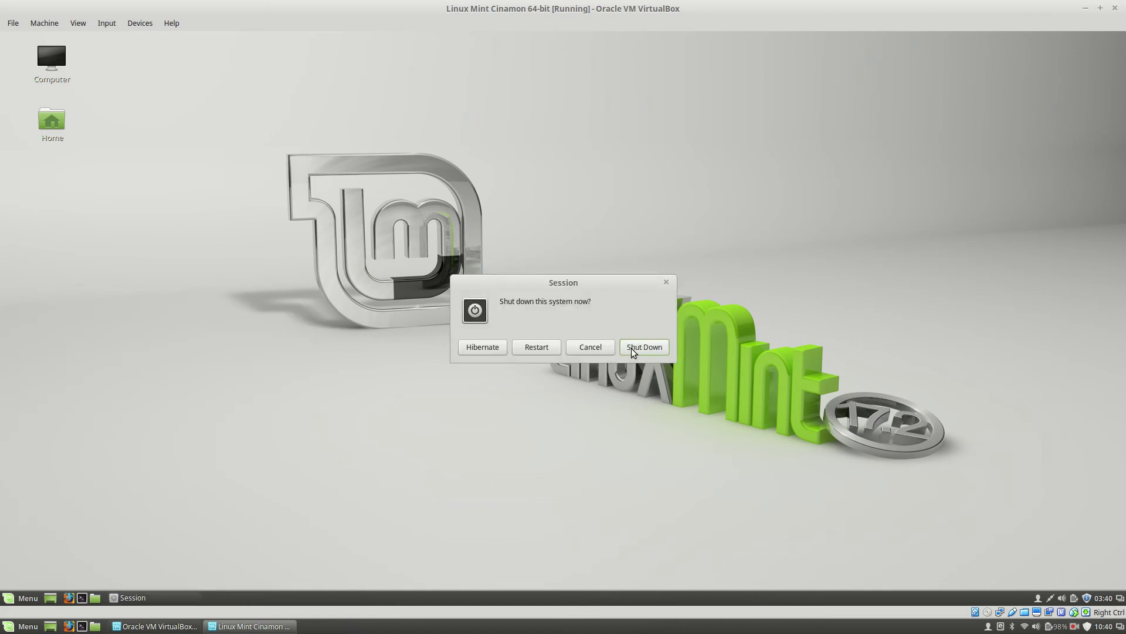
{"action": "left_click", "coordinate": [604, 351]}
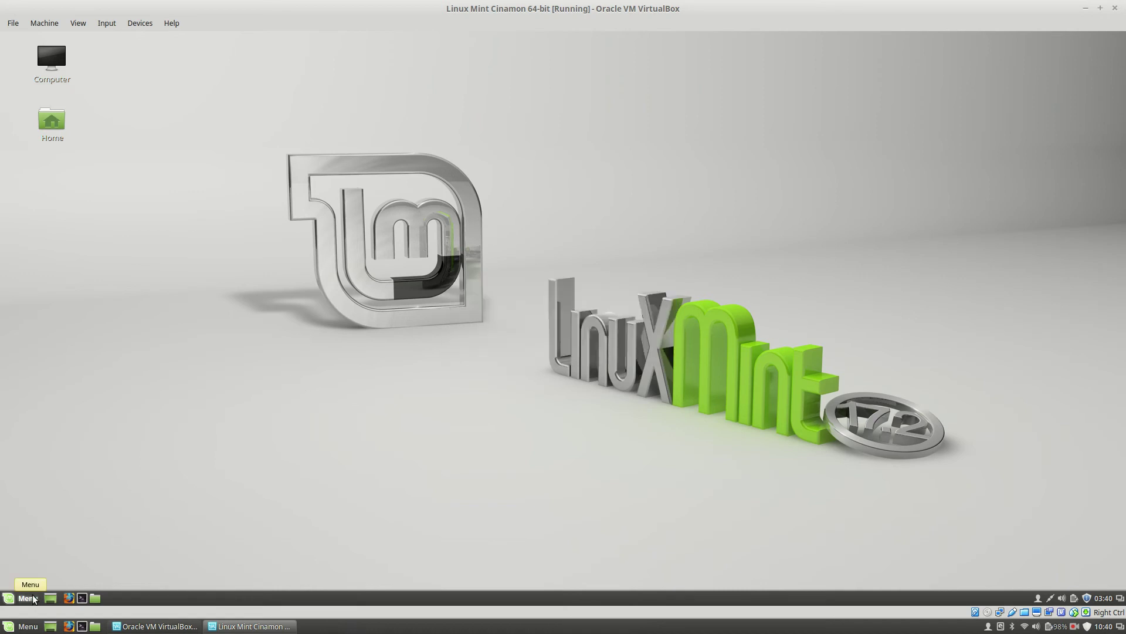
Shut down the Linux Mint guest from Menu > Quit > Shut Down.
{"action": "left_click", "coordinate": [34, 600]}
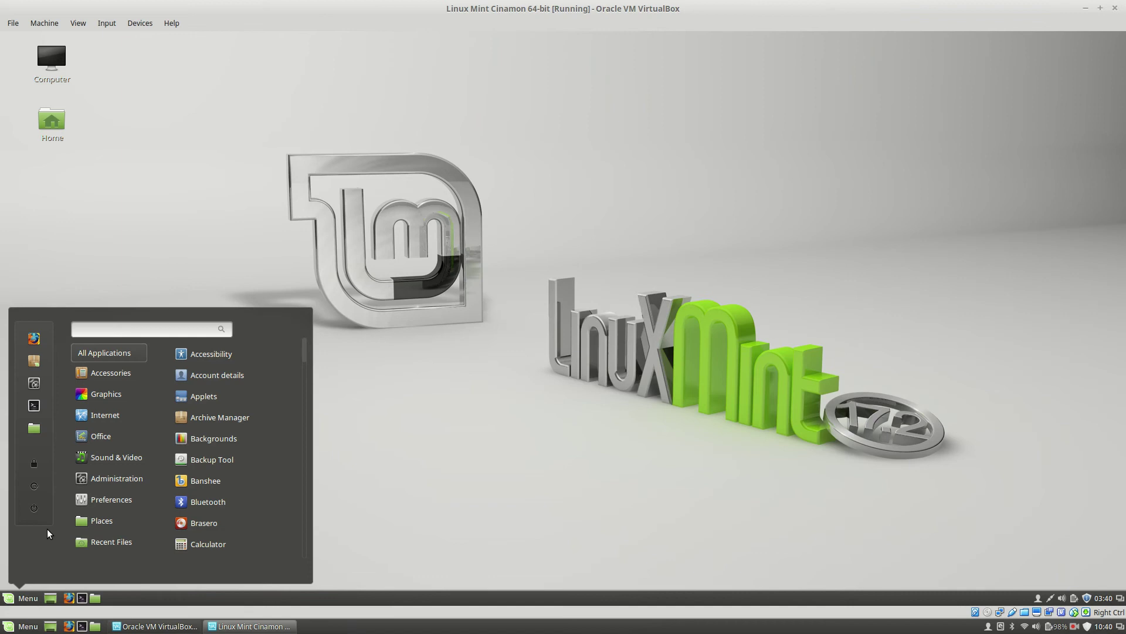
{"action": "left_click", "coordinate": [35, 509]}
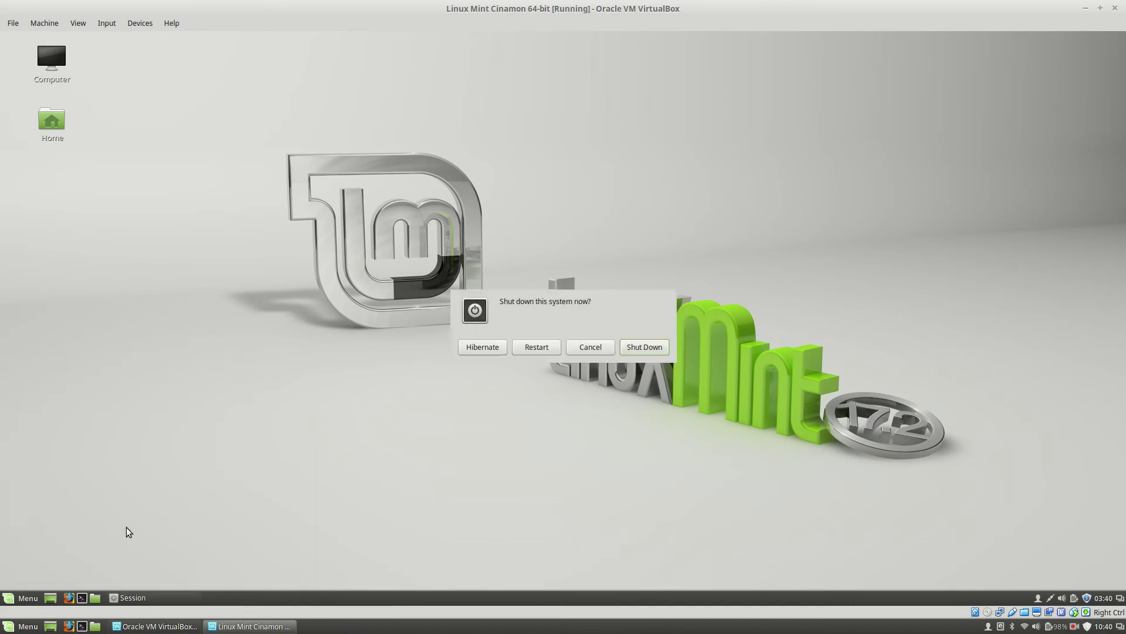
{"action": "left_click", "coordinate": [642, 347]}
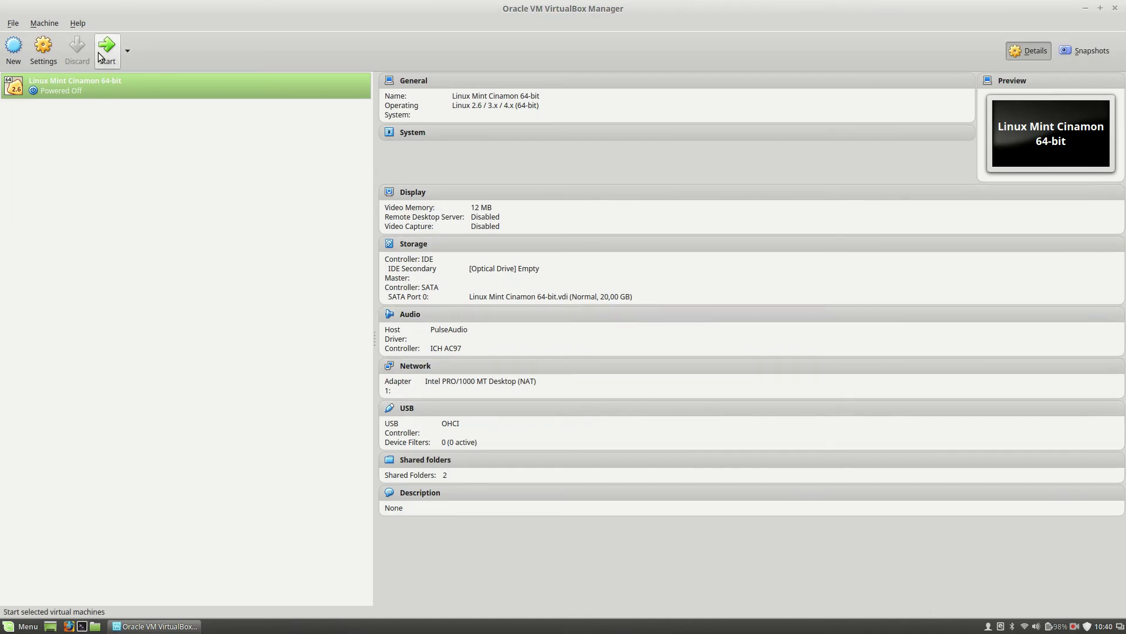
Enable 3D Acceleration under Display > Screen in the VM's settings and save.
{"action": "right_click", "coordinate": [72, 92]}
{"action": "left_click", "coordinate": [88, 100]}
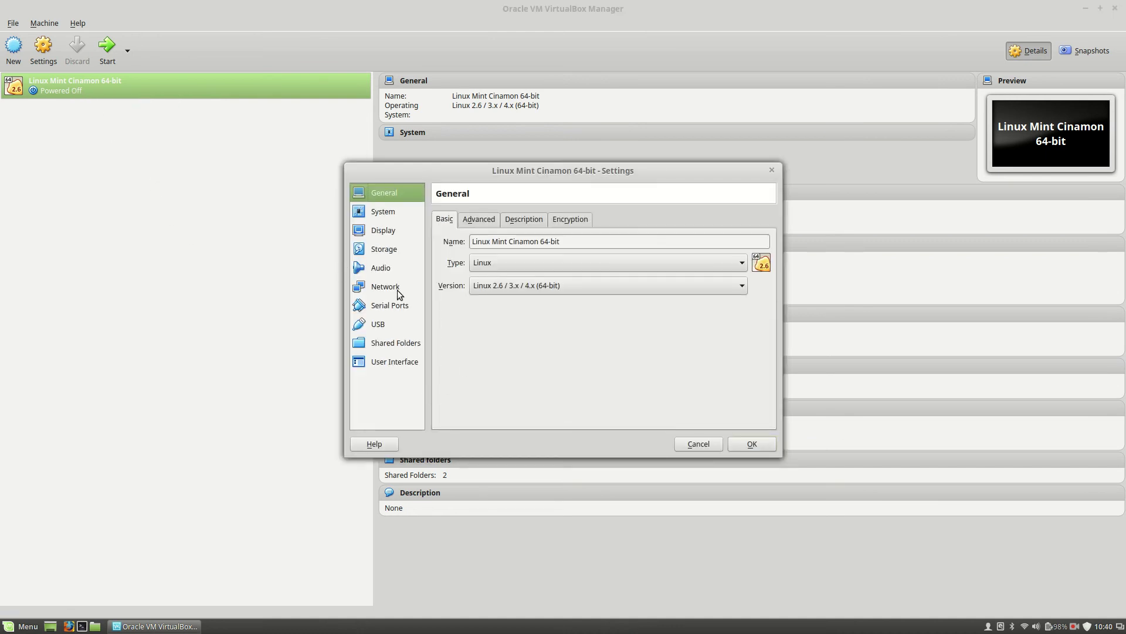
{"action": "left_click", "coordinate": [385, 232]}
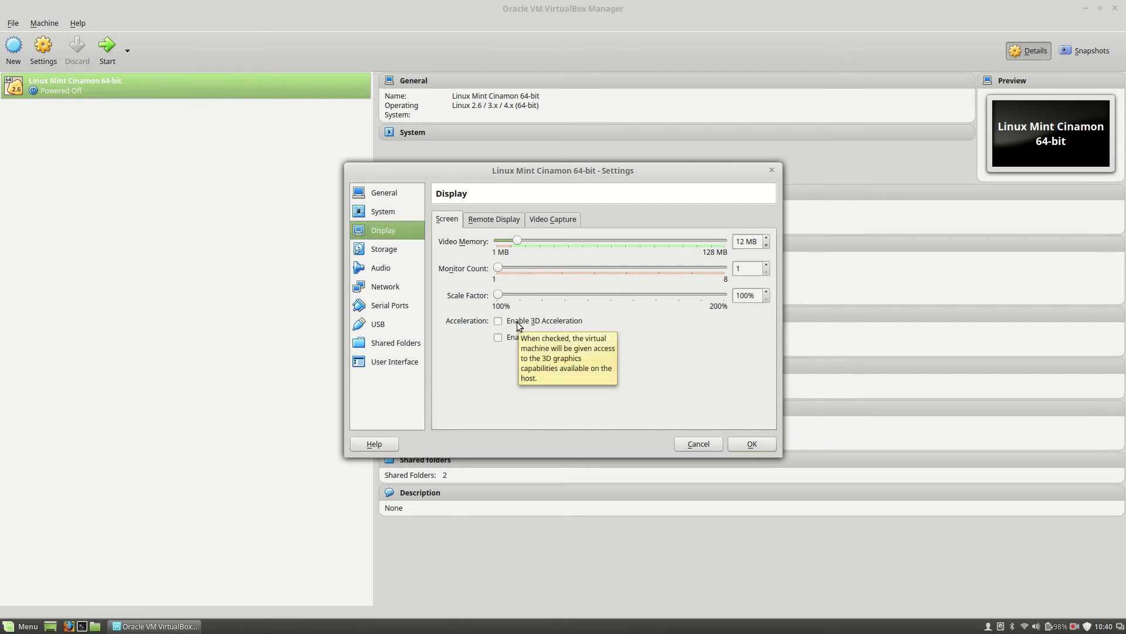
{"action": "left_click", "coordinate": [517, 323]}
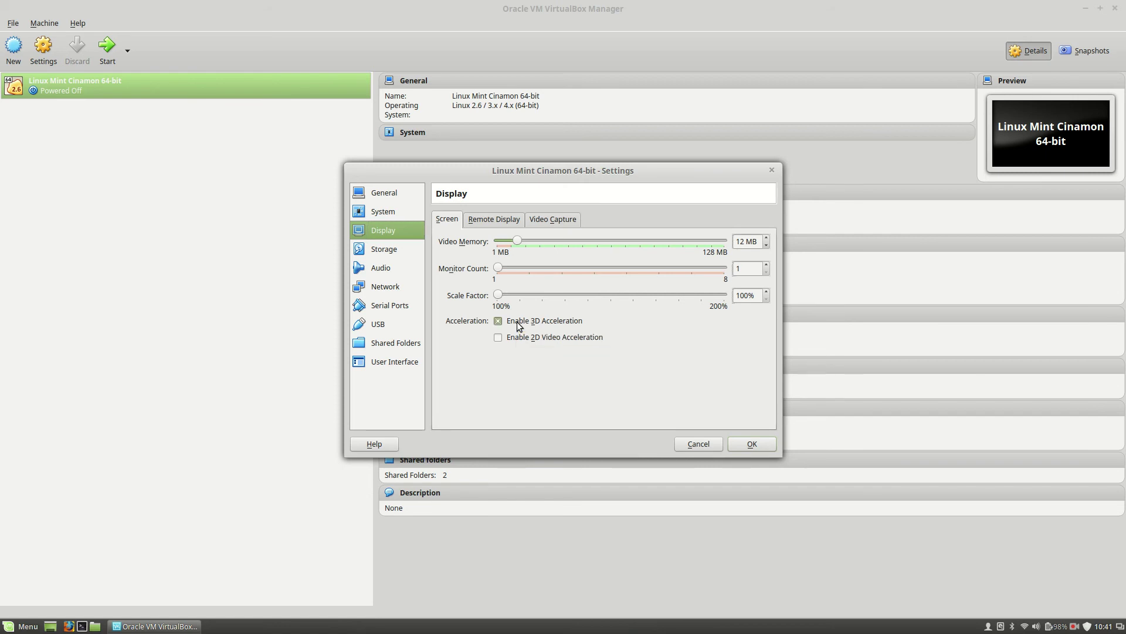
{"action": "left_click", "coordinate": [761, 446]}
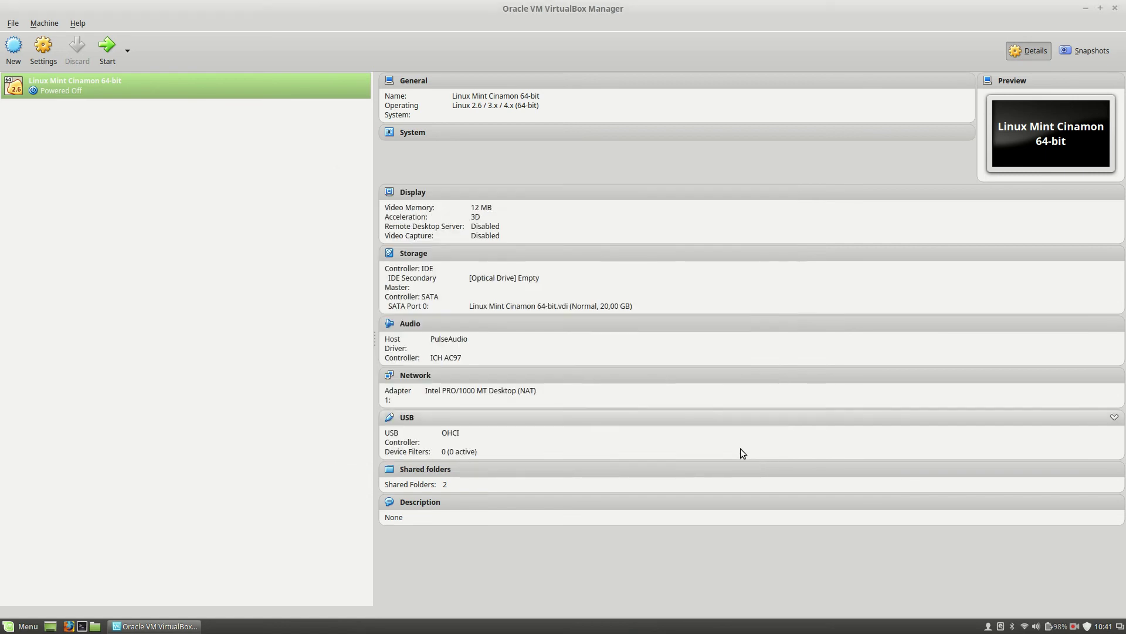
Start the Linux Mint VM from the VirtualBox Manager and let it boot to the desktop.
{"action": "left_click", "coordinate": [106, 46]}
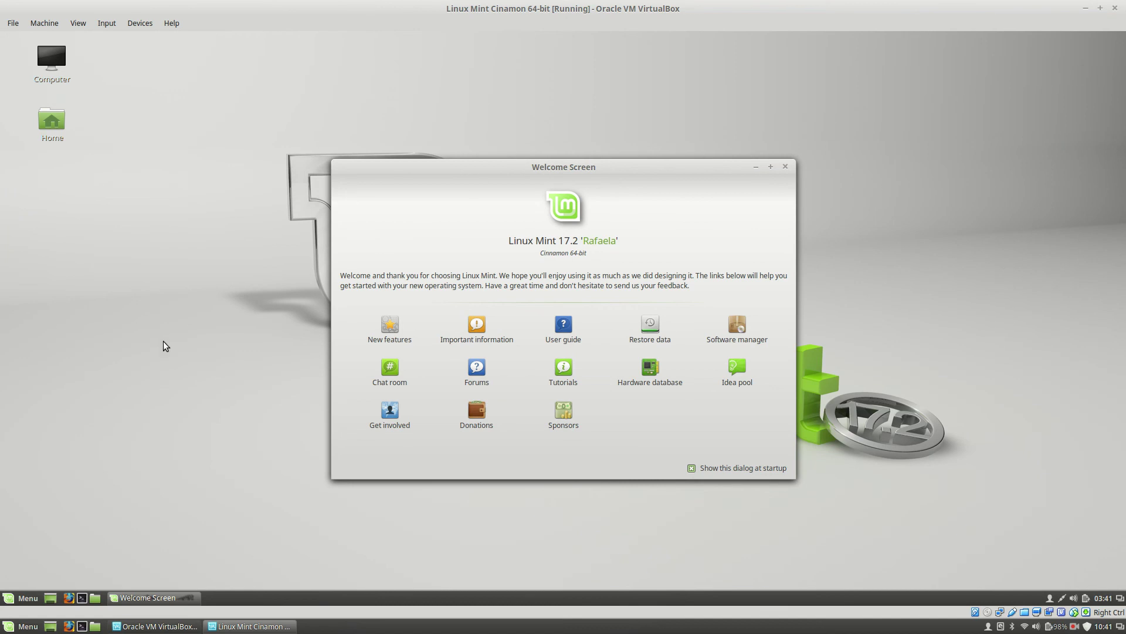
Untick 'Show this dialog at startup' on the Welcome Screen and close it.
{"action": "left_click", "coordinate": [22, 600]}
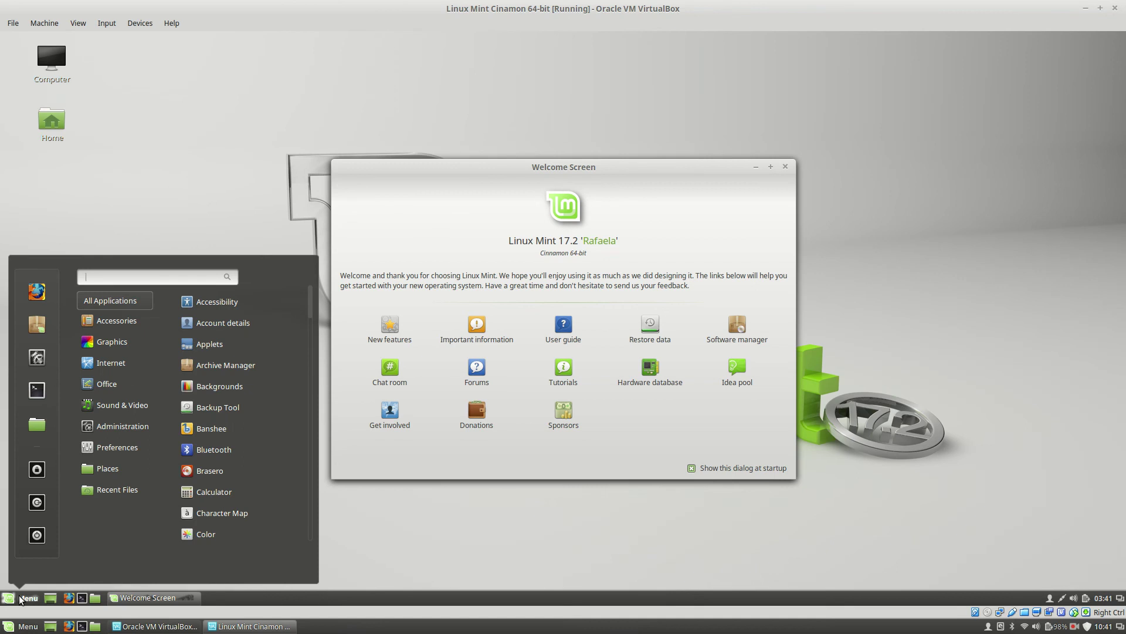
{"action": "left_click", "coordinate": [22, 600]}
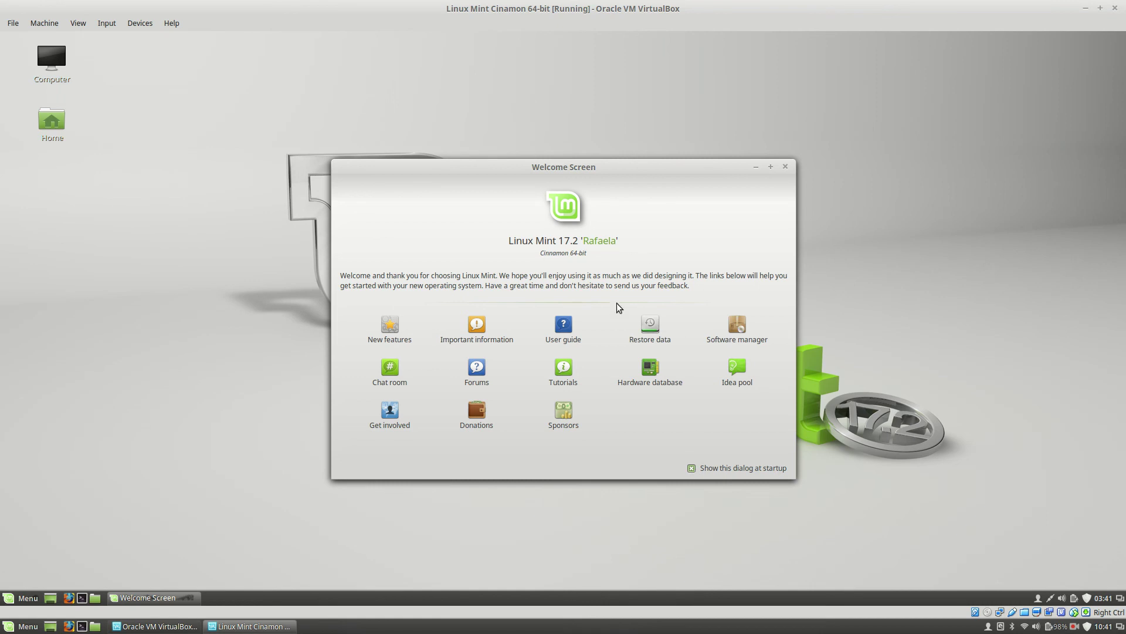
{"action": "left_click", "coordinate": [691, 469]}
{"action": "left_click", "coordinate": [787, 168]}
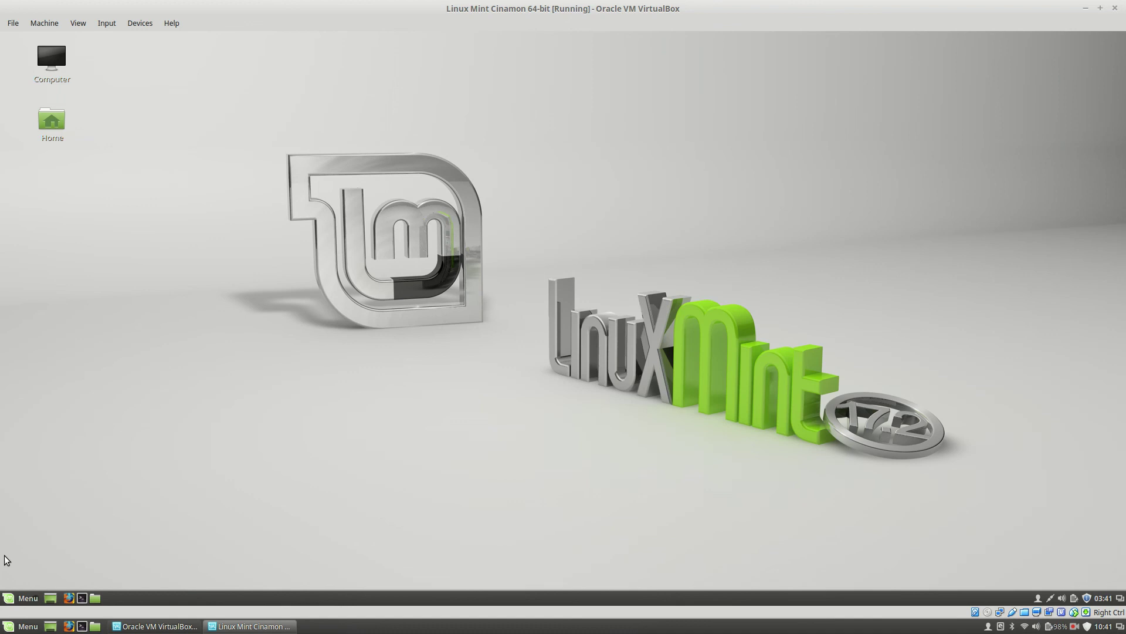
Restart the Linux Mint guest from the Session dialog via Menu > Quit.
{"action": "left_click", "coordinate": [25, 598]}
{"action": "left_click", "coordinate": [36, 535]}
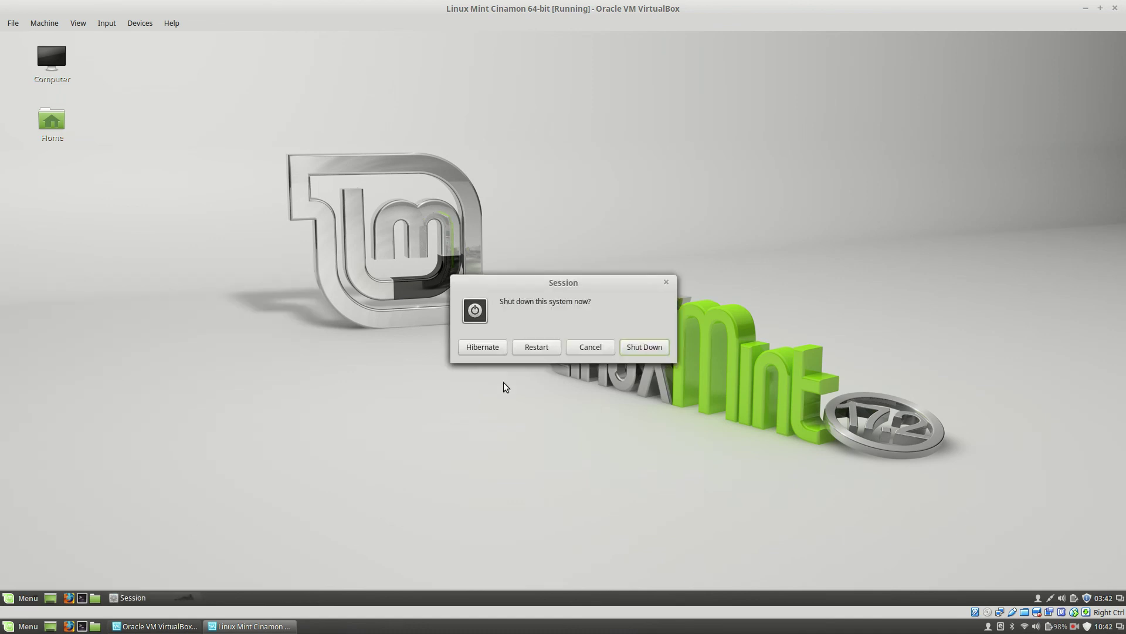
{"action": "left_click", "coordinate": [544, 350]}
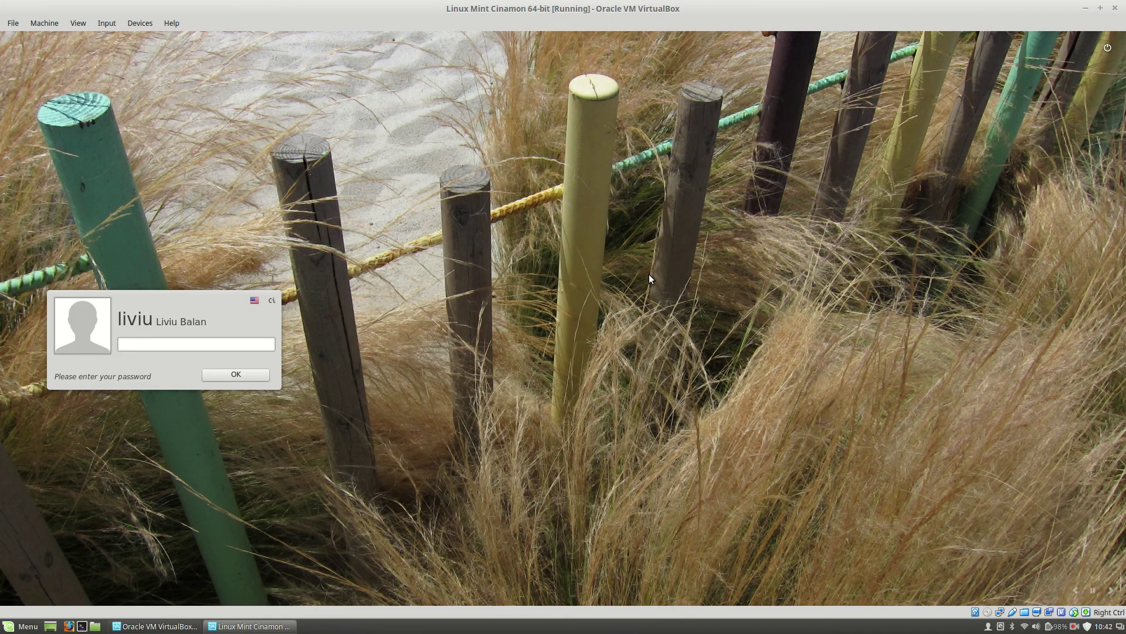
{"action": "type", "text": "•••"}
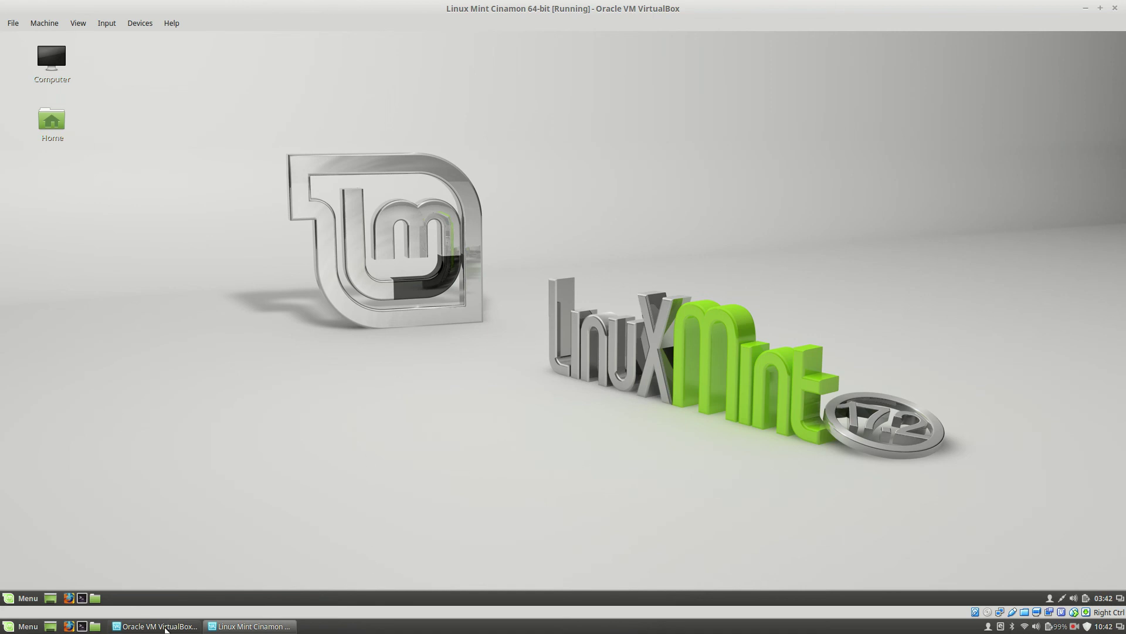
Bring the VirtualBox Manager window to the front on the host taskbar.
{"action": "left_click", "coordinate": [166, 627]}
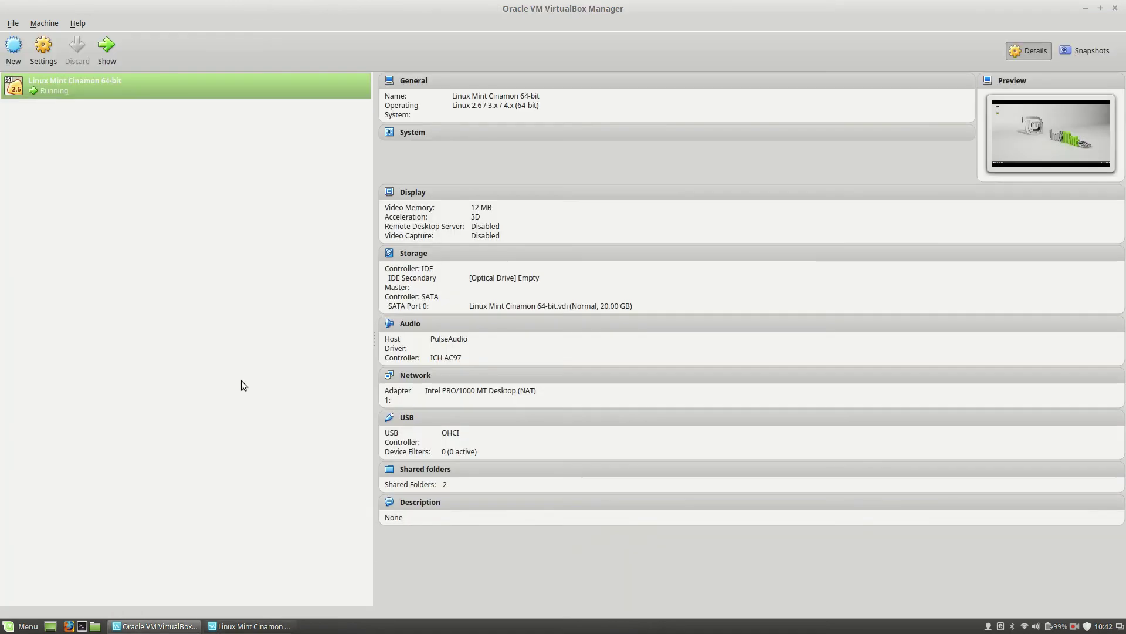